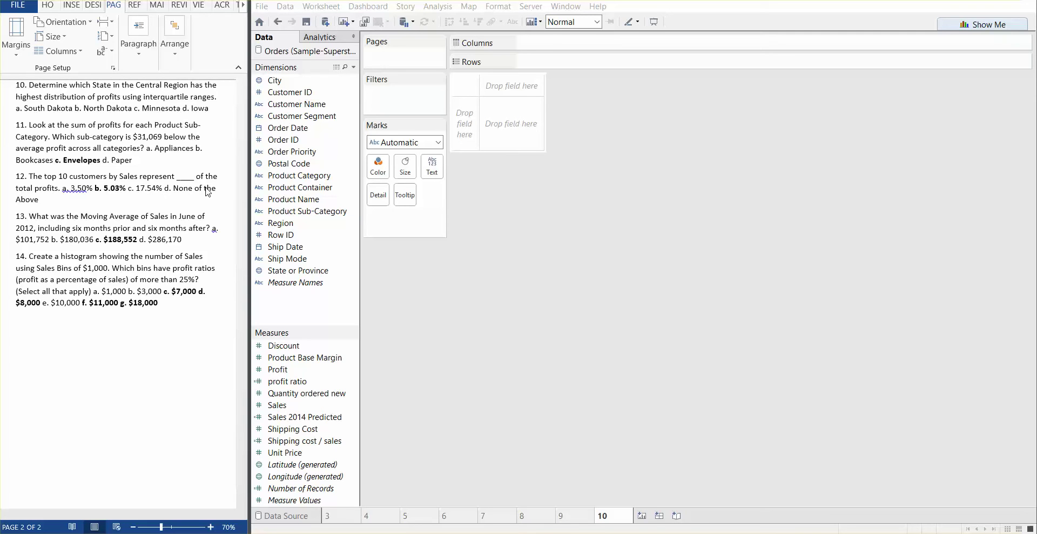
- Filter the worksheet by Region to keep only Central
left_click_drag(283, 223, 398, 87)
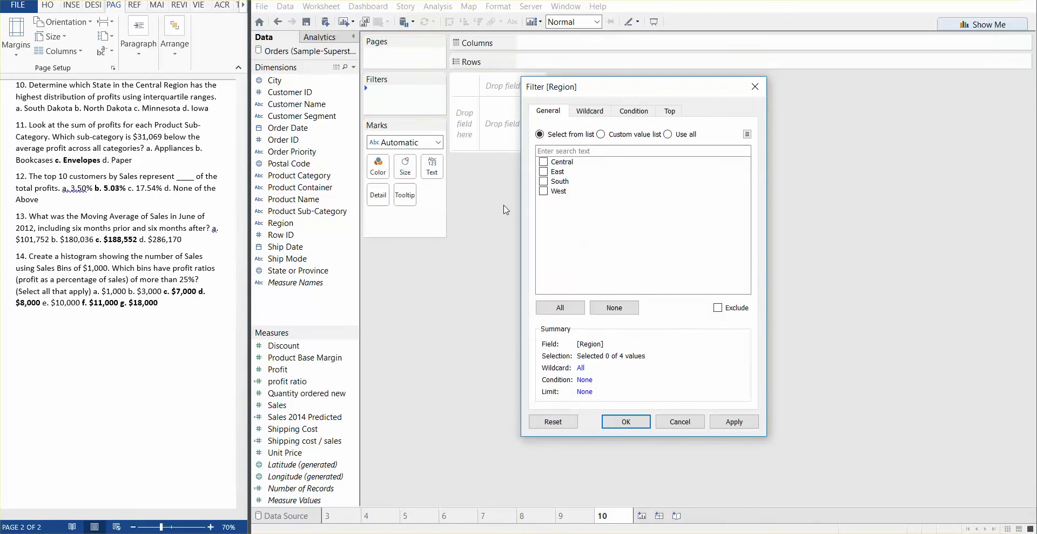
left_click(545, 162)
left_click(733, 421)
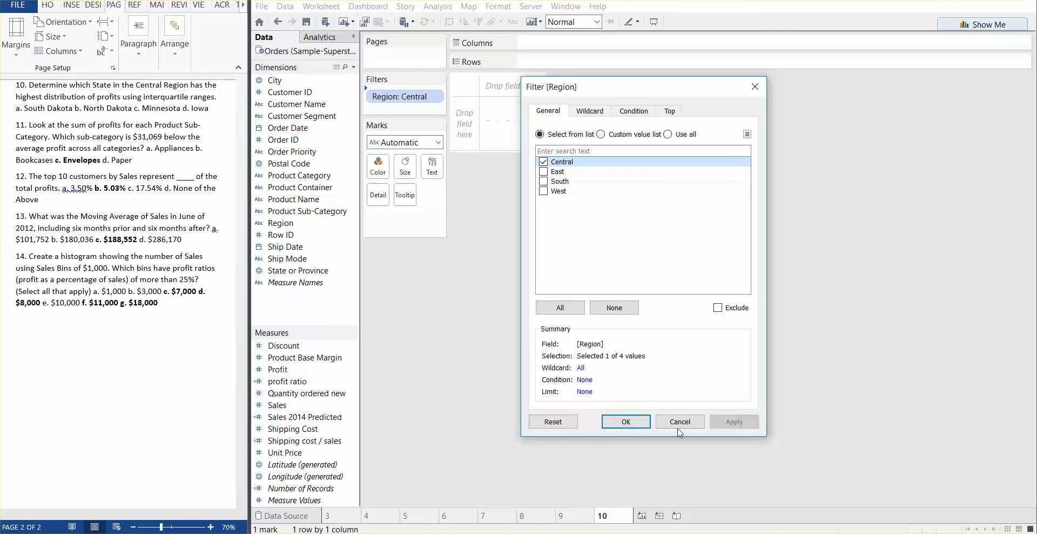
left_click(617, 421)
- List the 13 Central states as rows instead of an automatic map
double_click(303, 270)
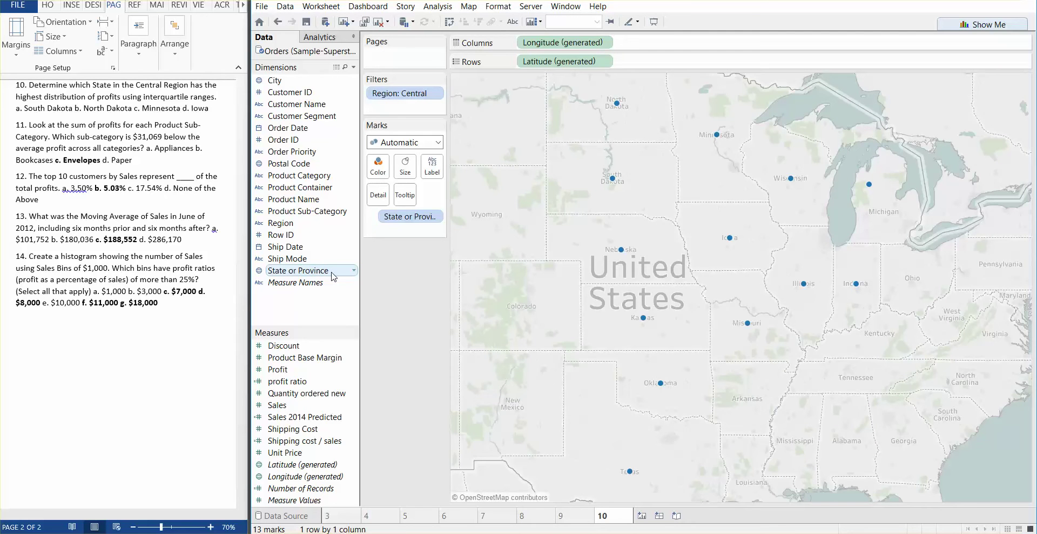
key("ctrl+z")
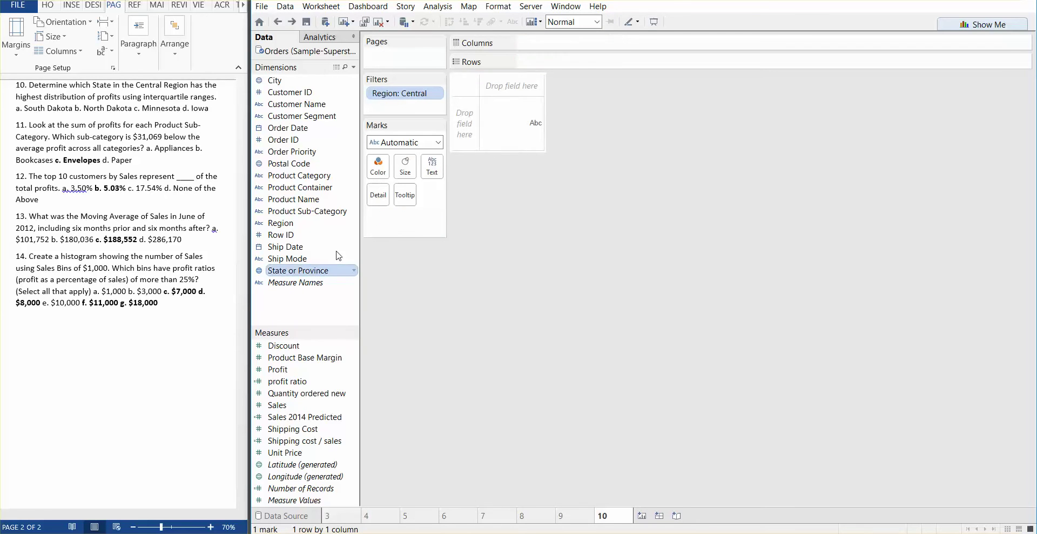
left_click_drag(318, 270, 577, 69)
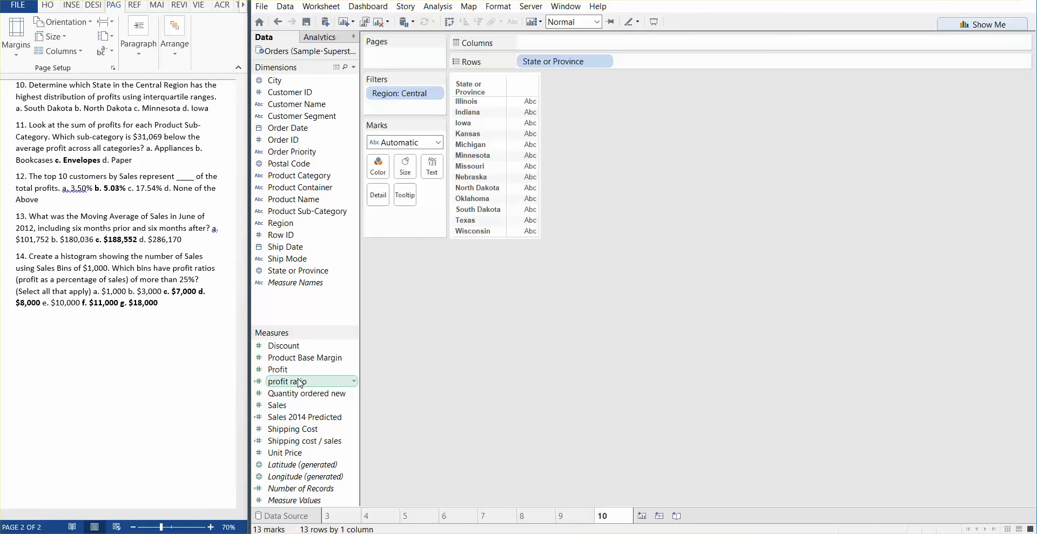
- Add total Profit per state and display it as a box-and-whisker plot
double_click(277, 369)
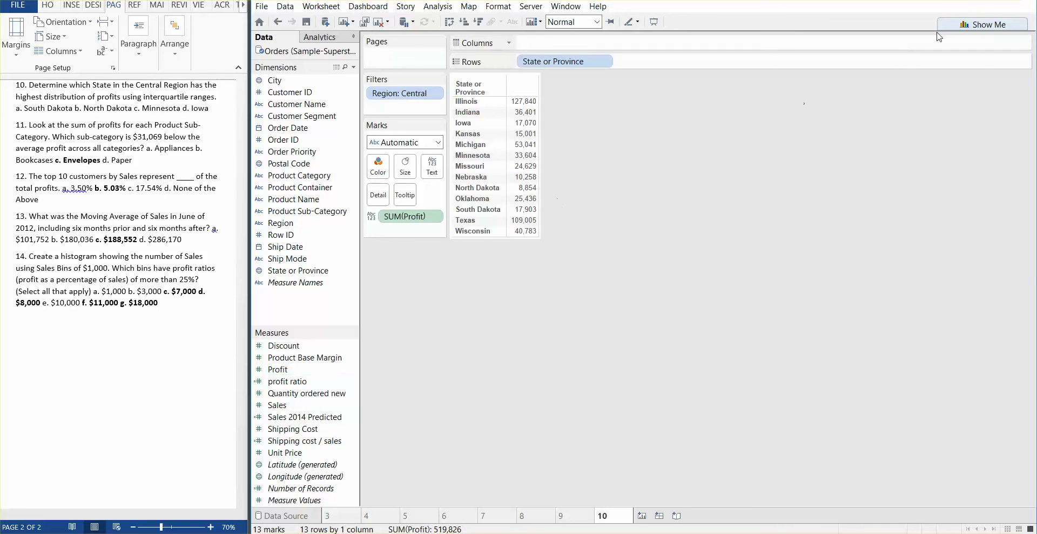
left_click(978, 25)
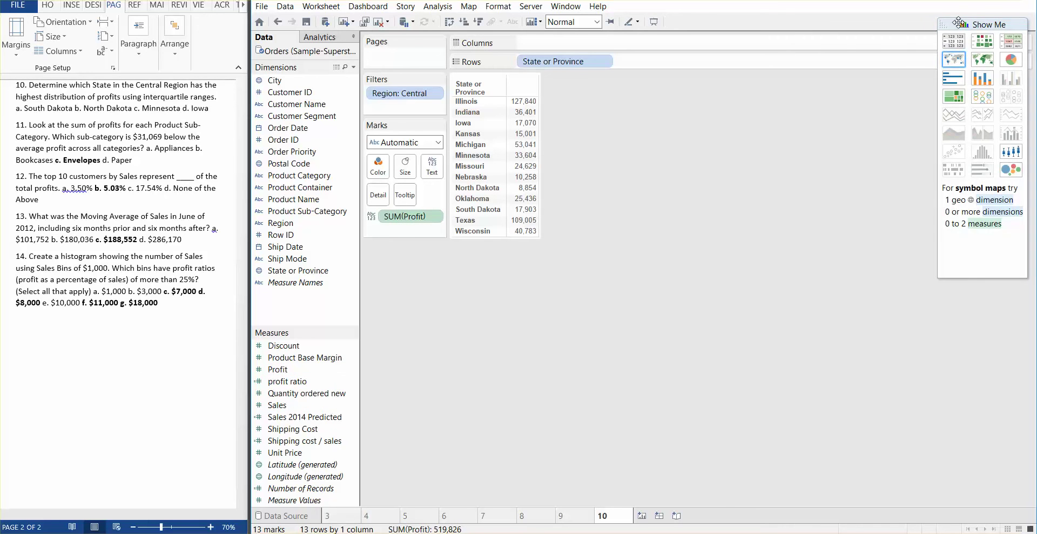
left_click(1019, 155)
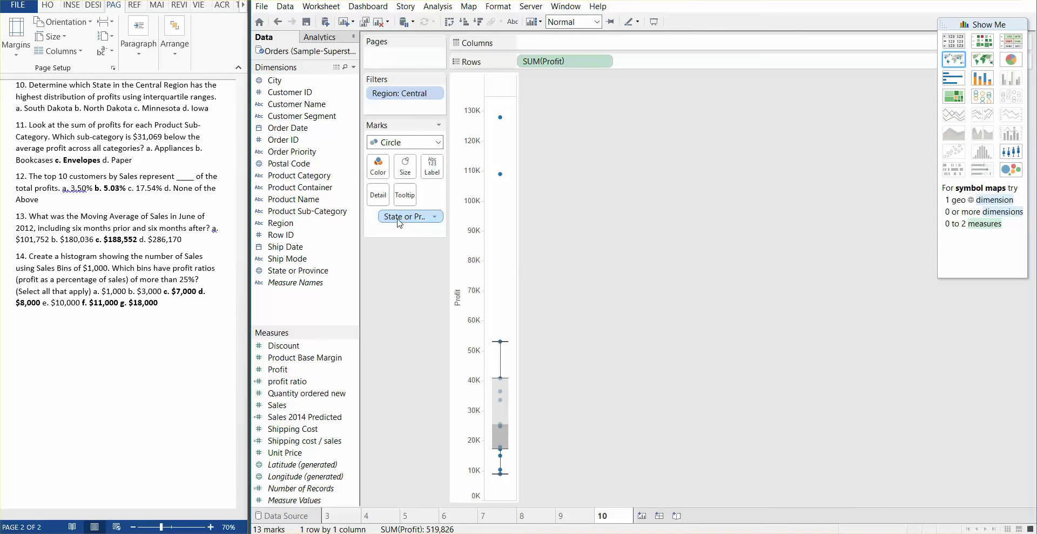
- Give each state its own column and disaggregate measures to show 2899 individual profit marks
left_click_drag(398, 221, 553, 53)
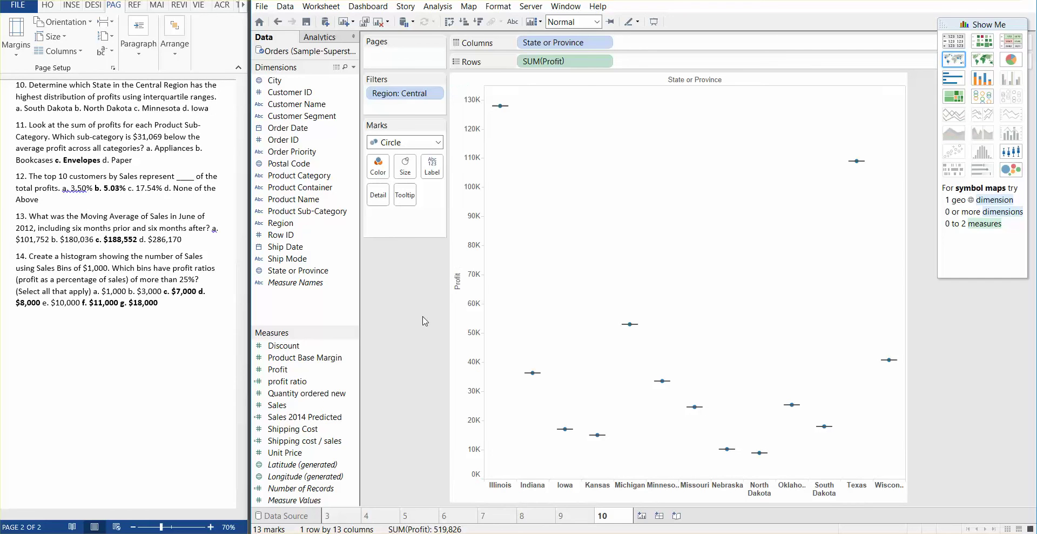
left_click(443, 7)
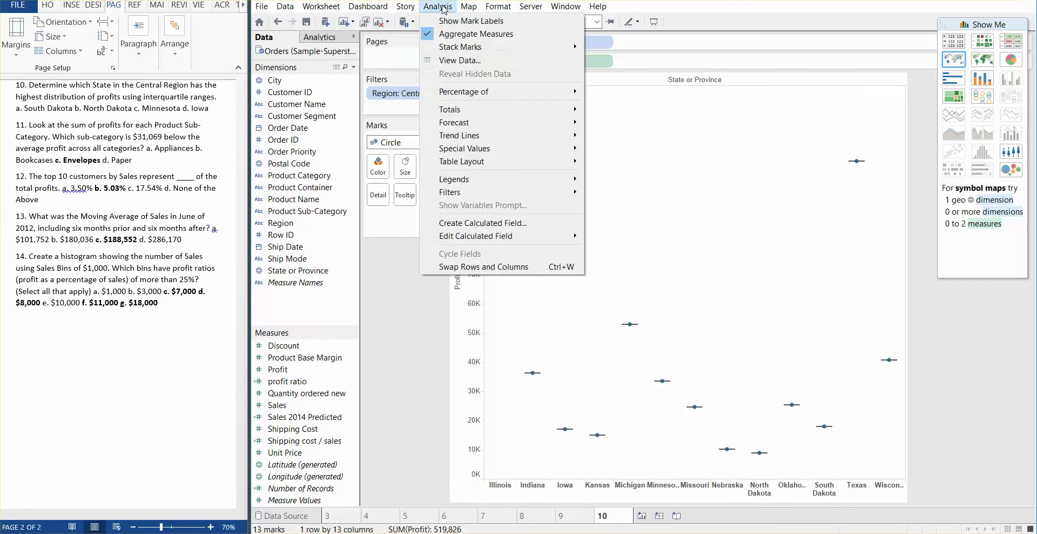
left_click(430, 34)
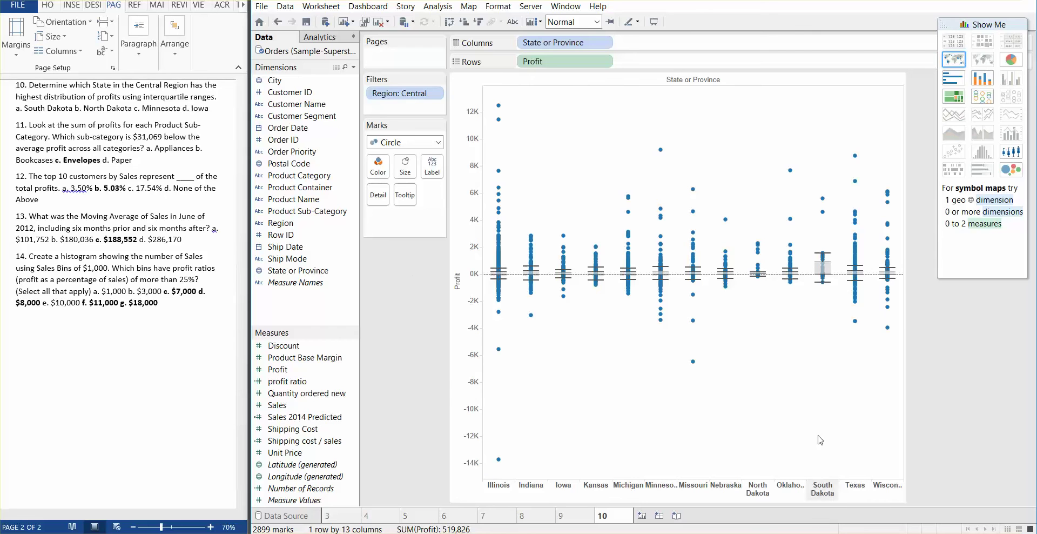
mouse_move(823, 278)
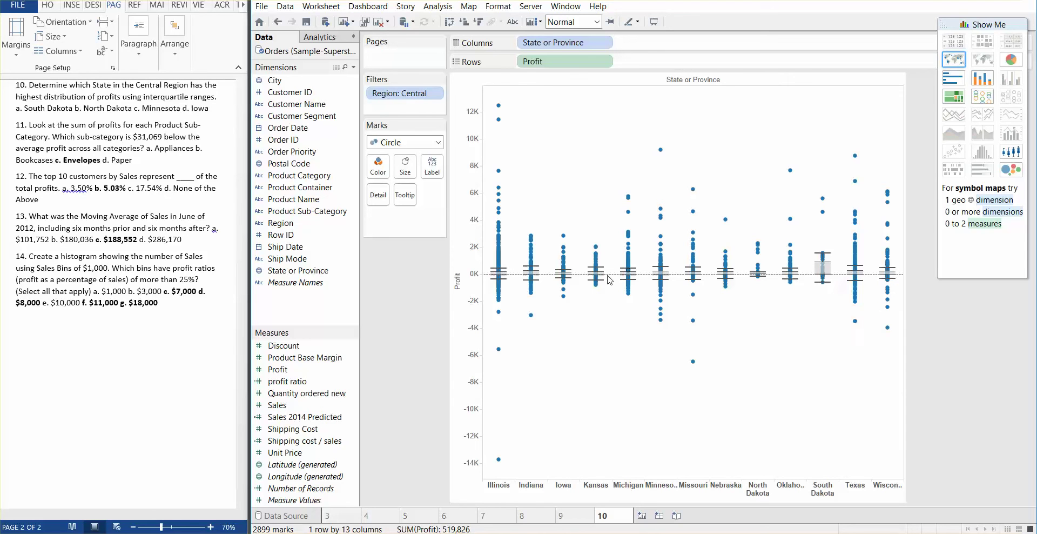
- Create worksheet '11' listing the 17 product sub-categories with their total Profit
left_click(642, 516)
double_click(652, 515)
type("11")
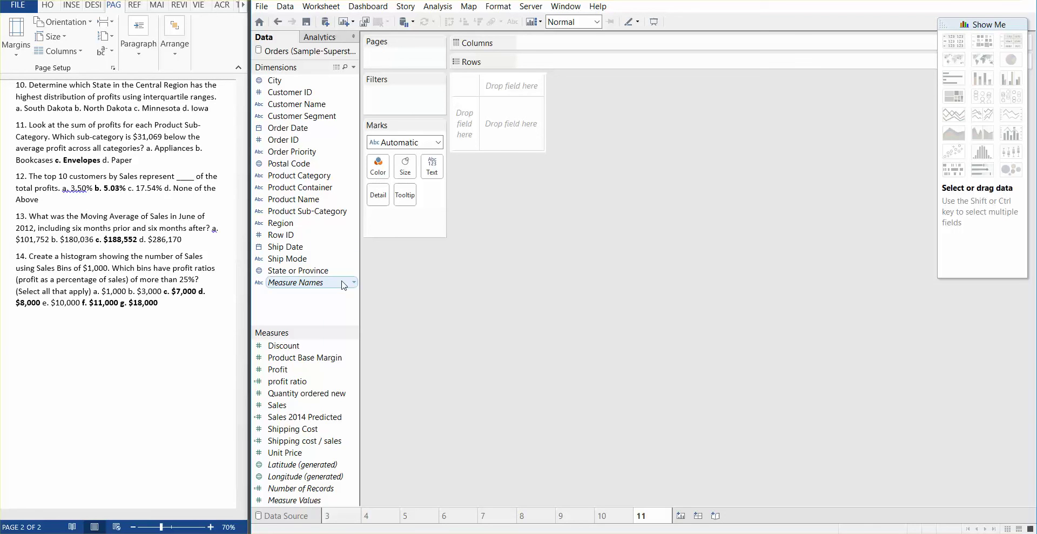
double_click(319, 212)
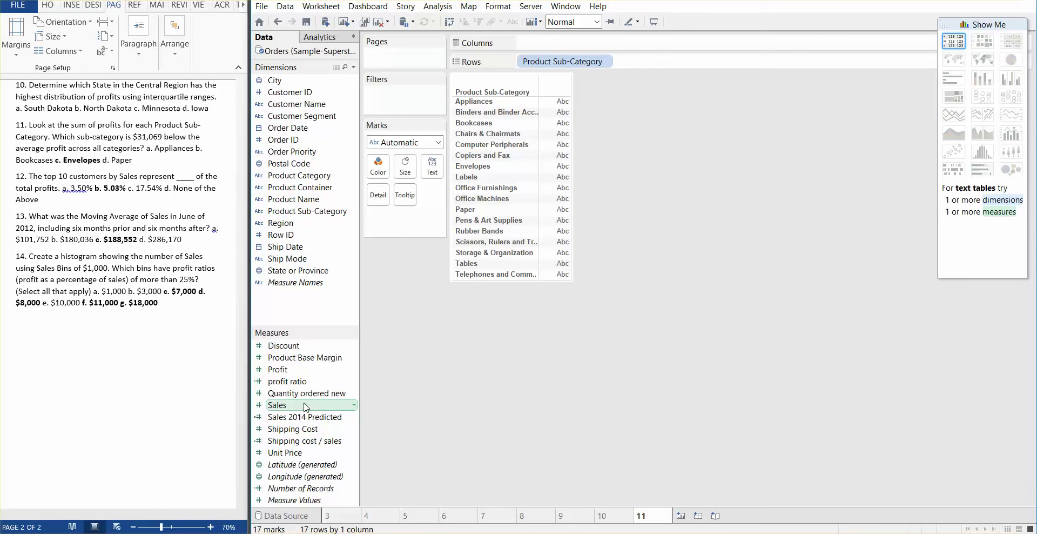
double_click(303, 371)
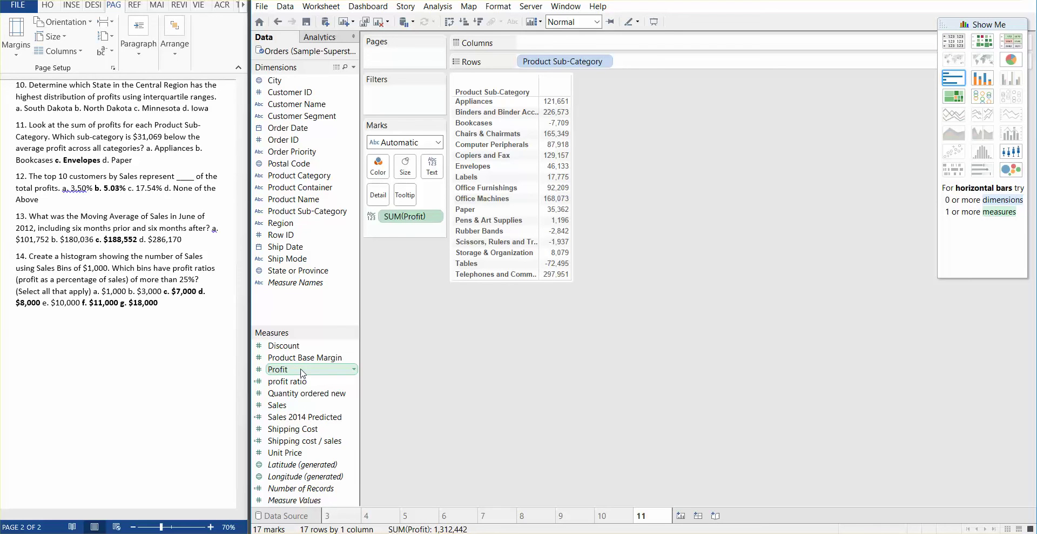
- Draft calculated field 'Diff from Overall Profits' with formula sum([Profit]) - 77202
right_click(316, 320)
left_click(349, 324)
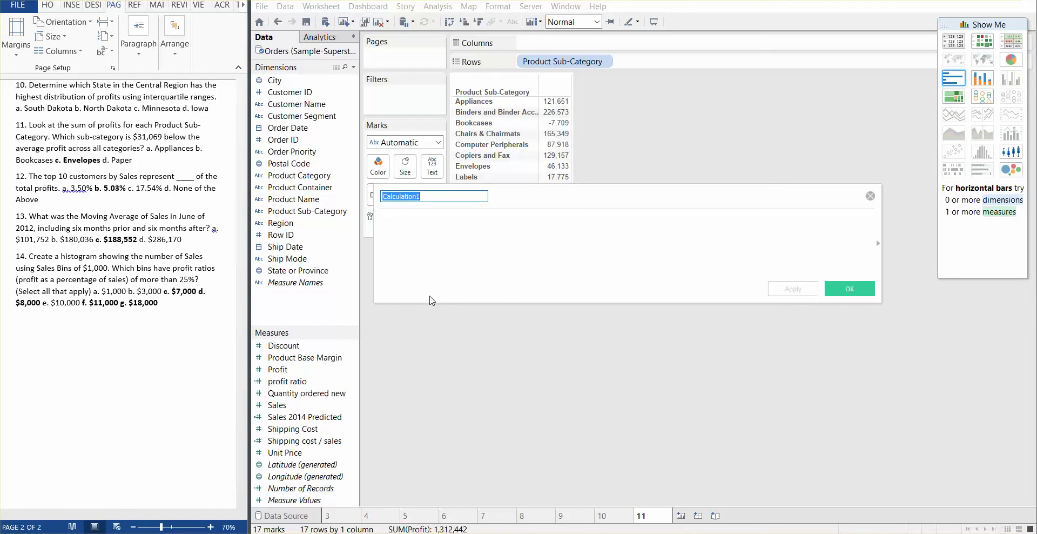
type("Diff from ")
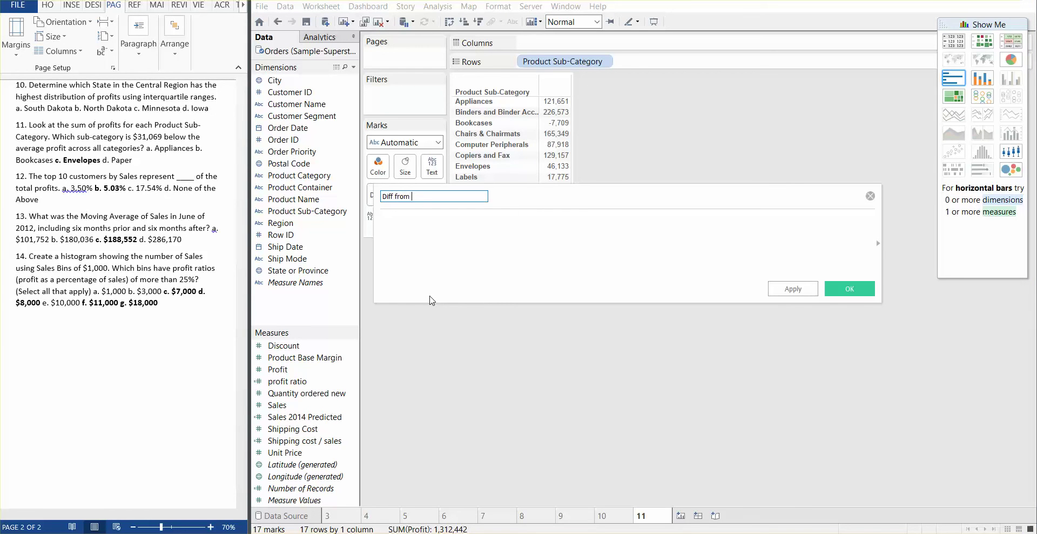
type("Overall Profits")
key("Tab")
type("sum")
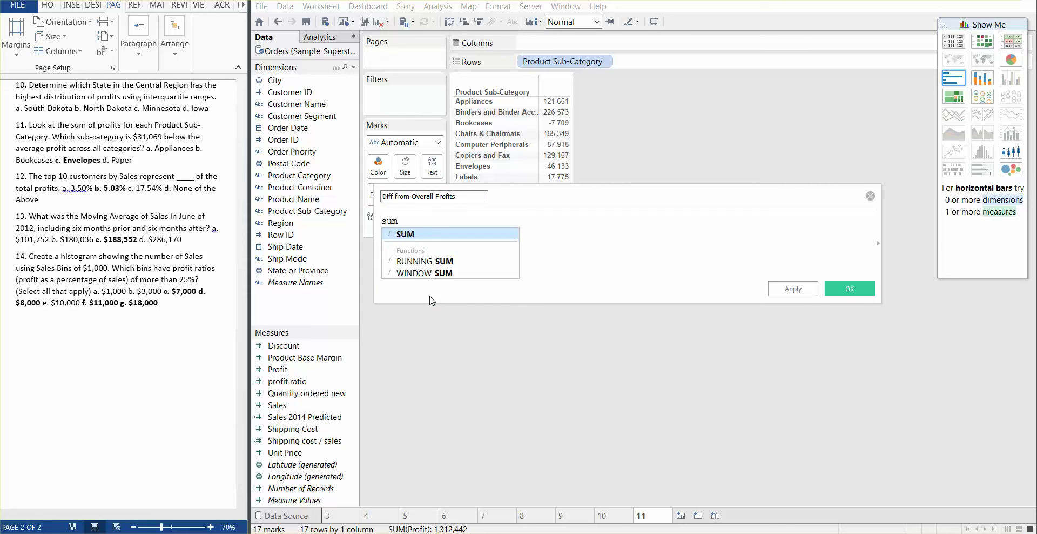
type("(profit")
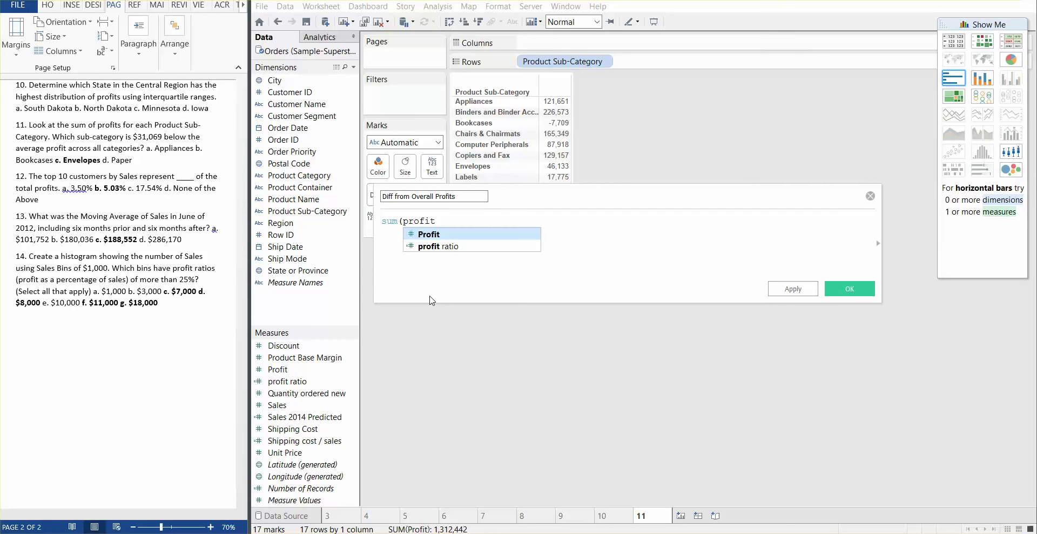
key("BackSpace")
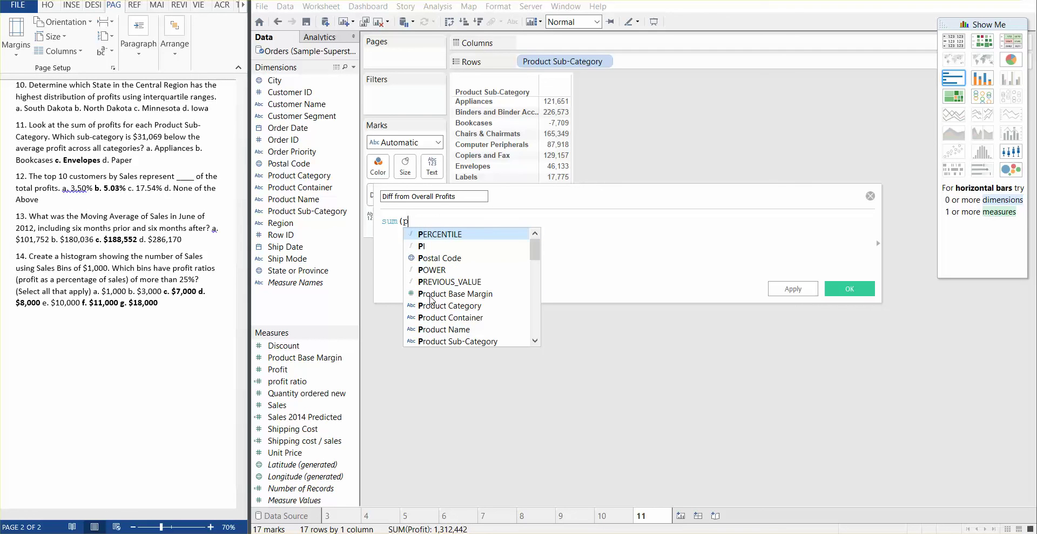
type("rofi")
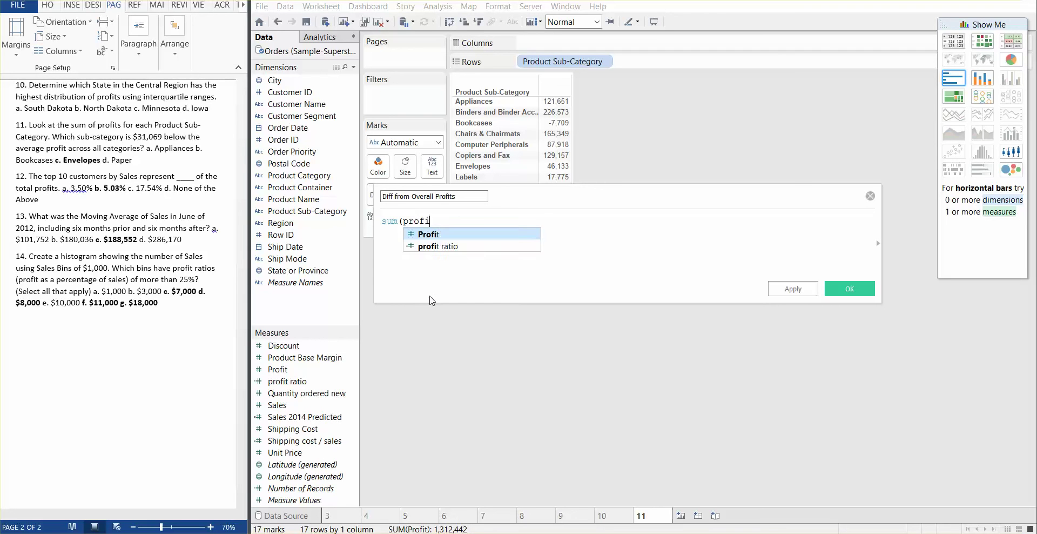
key("Return")
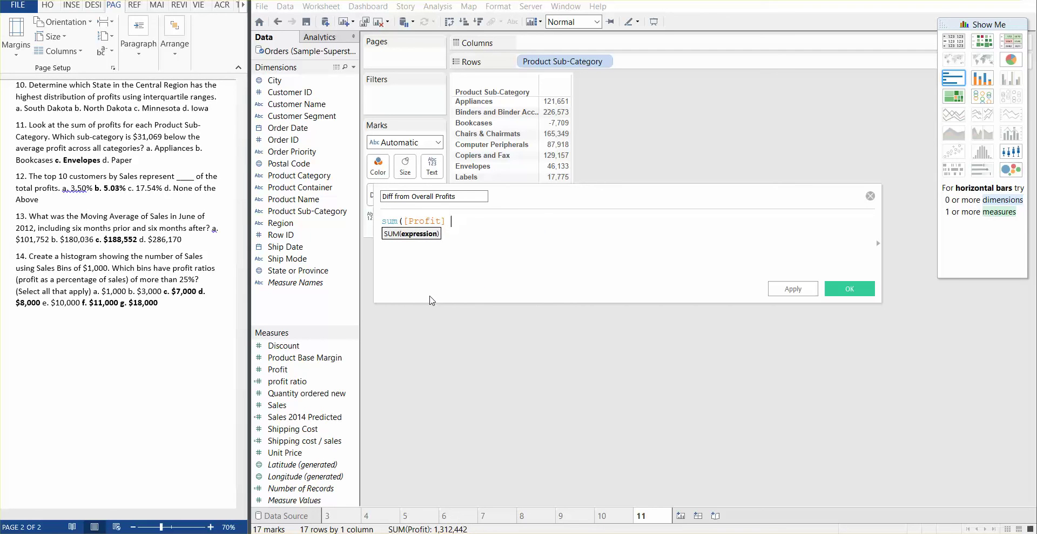
type("- 77202")
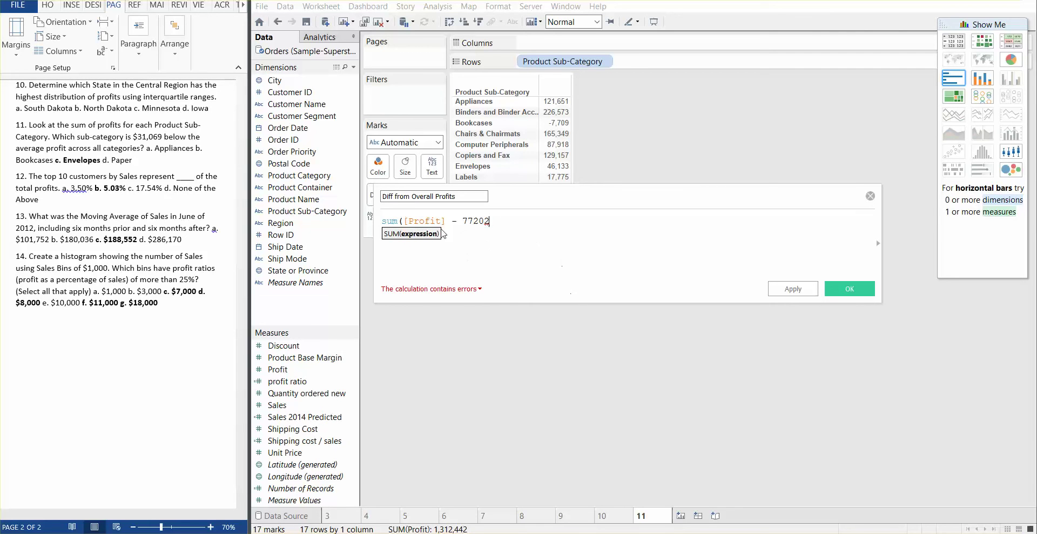
left_click(448, 220)
type(")")
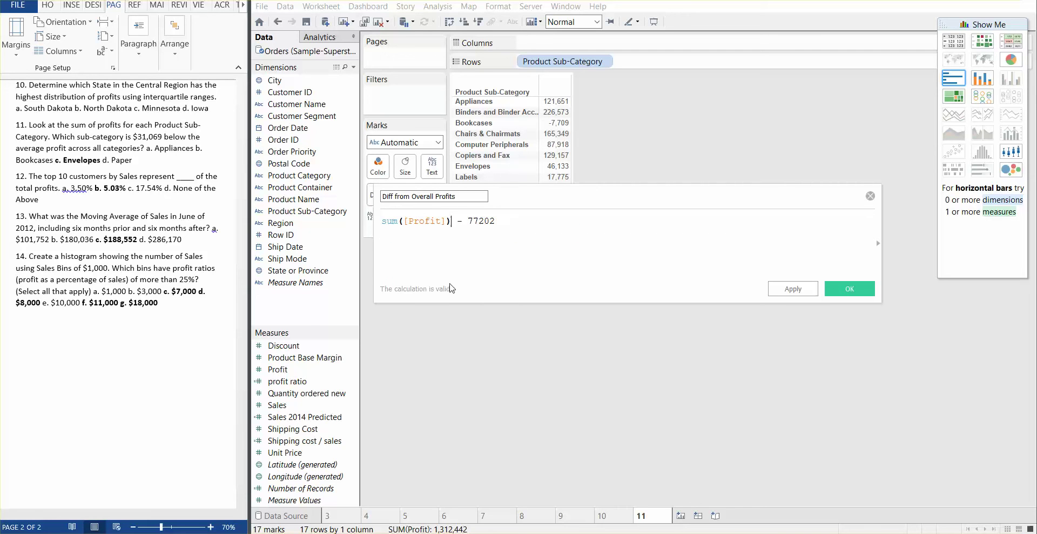
- Save the Diff from Overall Profits field and add it to the sub-category table
left_click(787, 293)
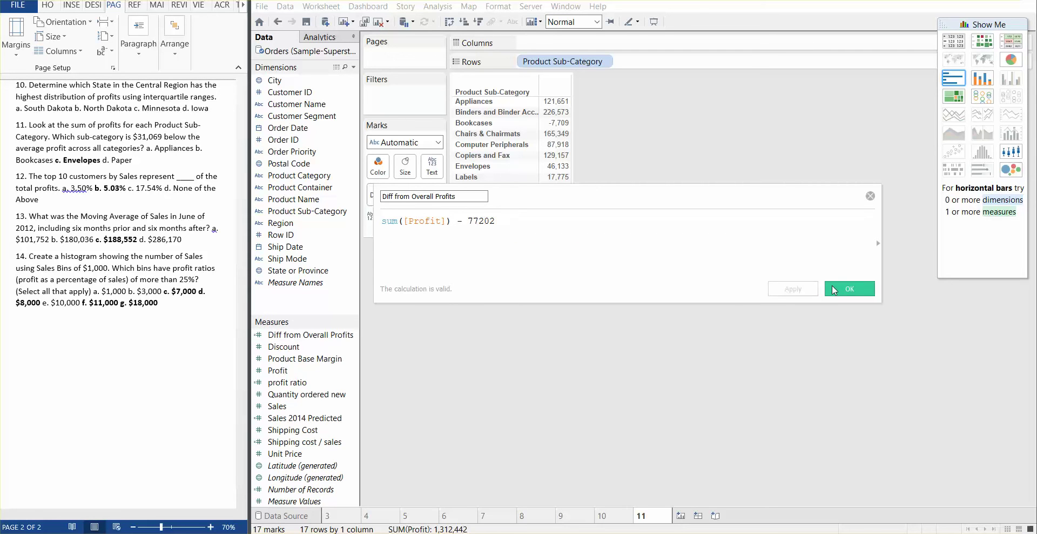
left_click(850, 289)
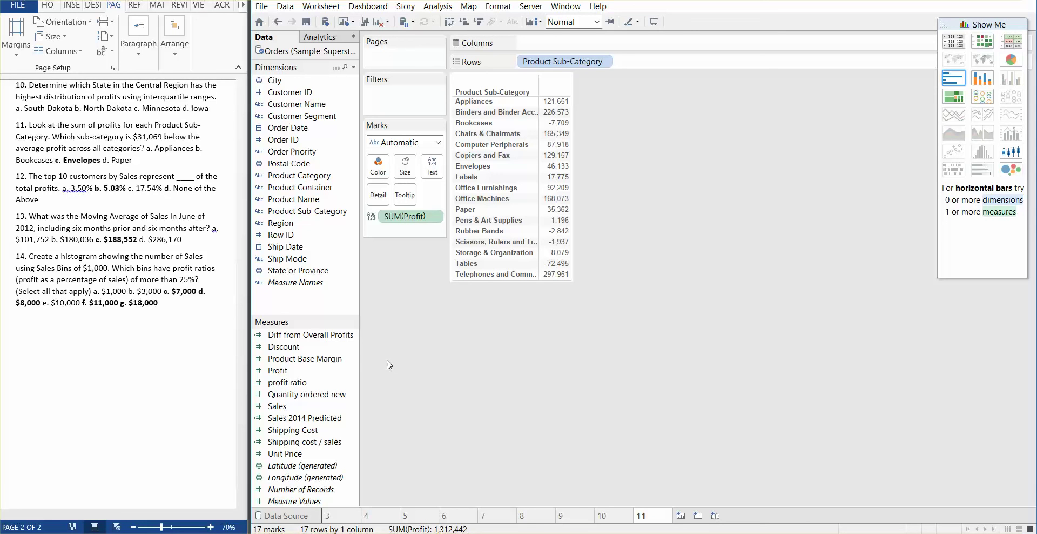
double_click(314, 336)
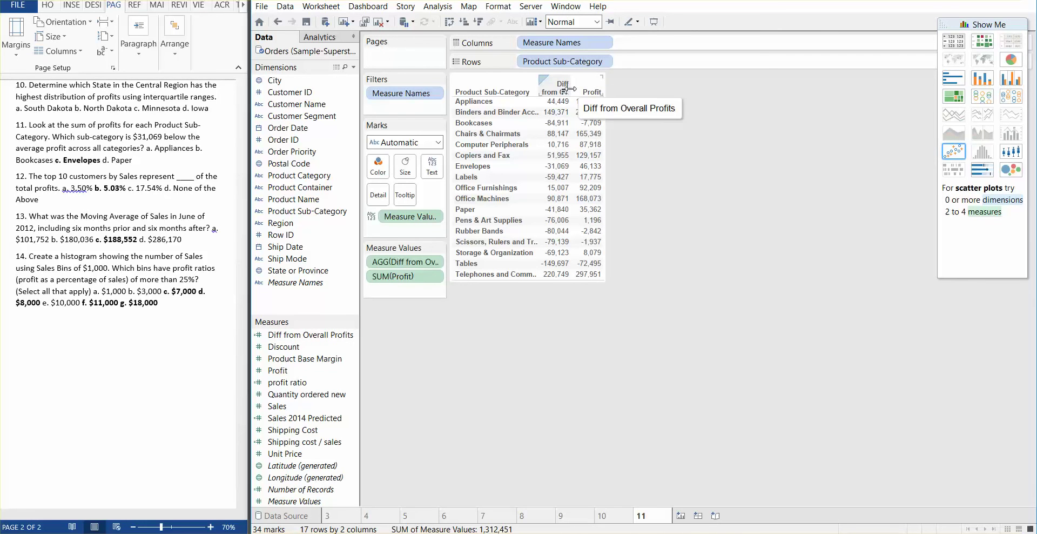
- Widen the table columns and check the Envelopes difference value of -31,069
left_click_drag(570, 89, 617, 89)
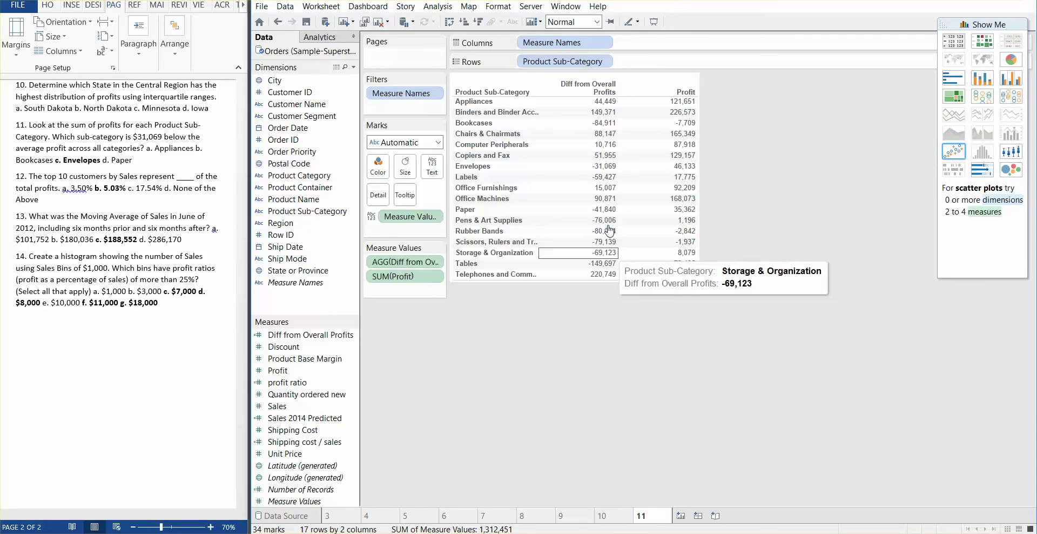
mouse_move(603, 98)
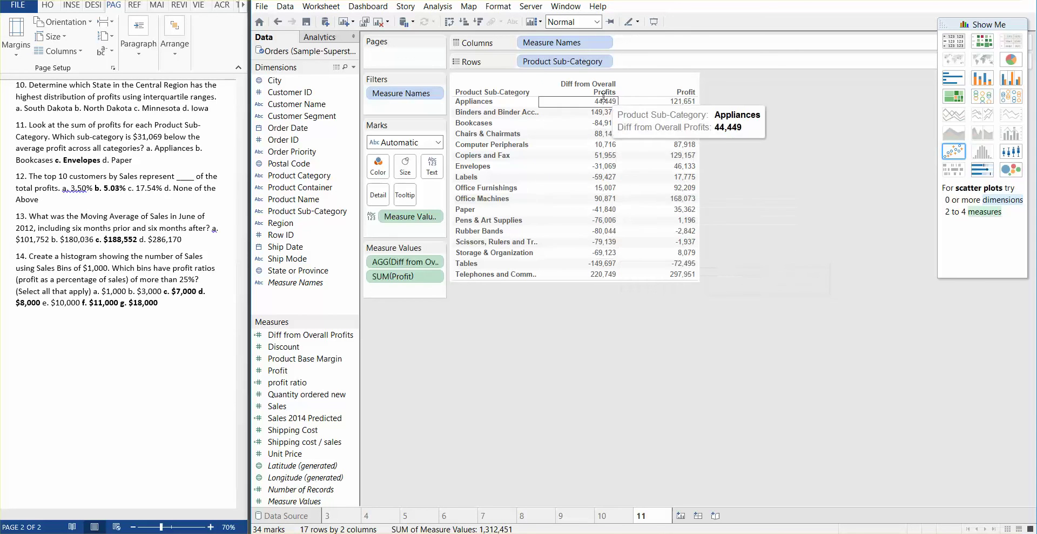
left_click(609, 167)
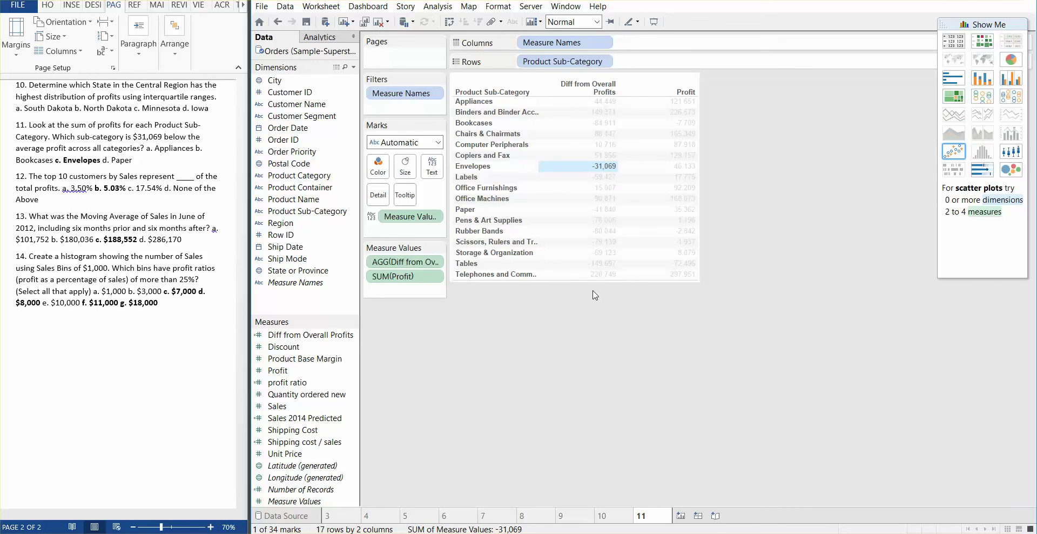
mouse_move(580, 172)
left_click_drag(98, 162, 59, 161)
left_click(77, 169)
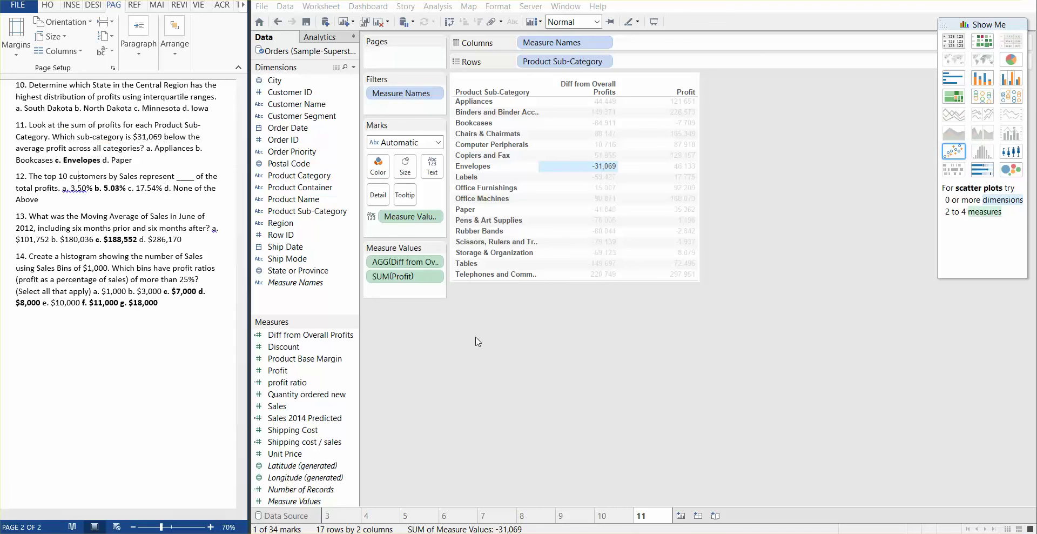
- Add a new blank worksheet named '12'
left_click(681, 516)
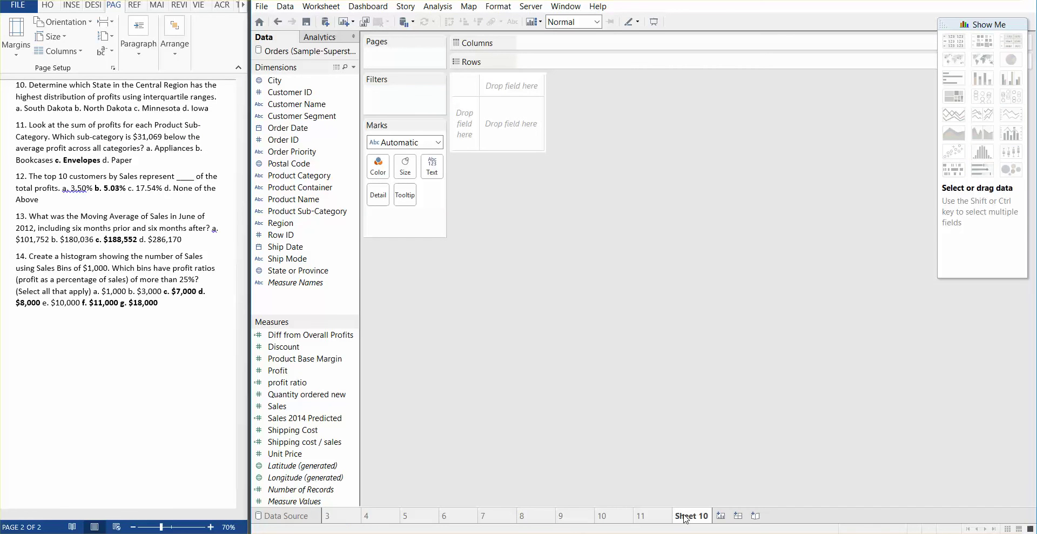
double_click(685, 515)
type("12")
left_click(637, 410)
- Create Set 1 from Customer Name holding the top 10 customers by Sales sum
left_click(355, 105)
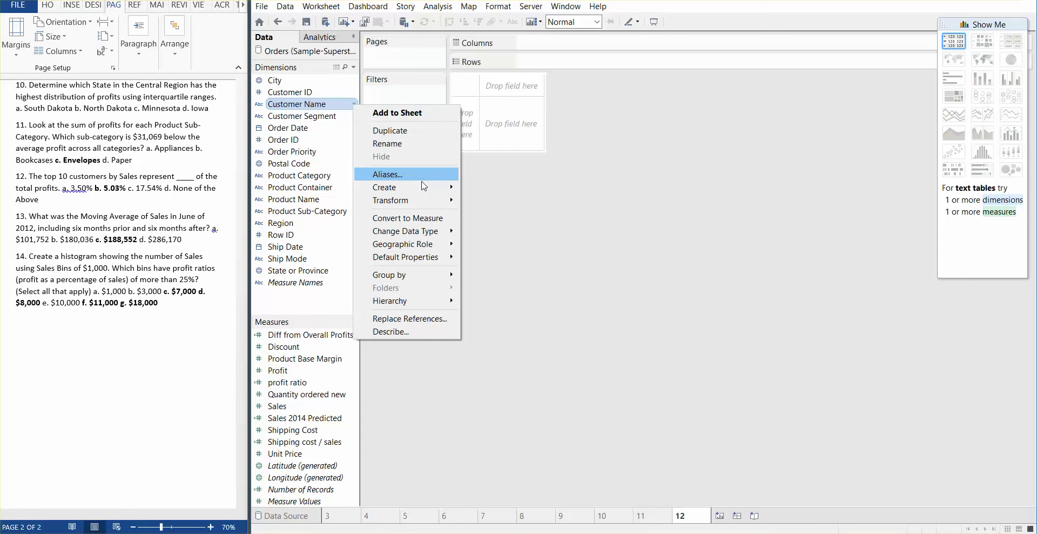
mouse_move(429, 191)
left_click(486, 215)
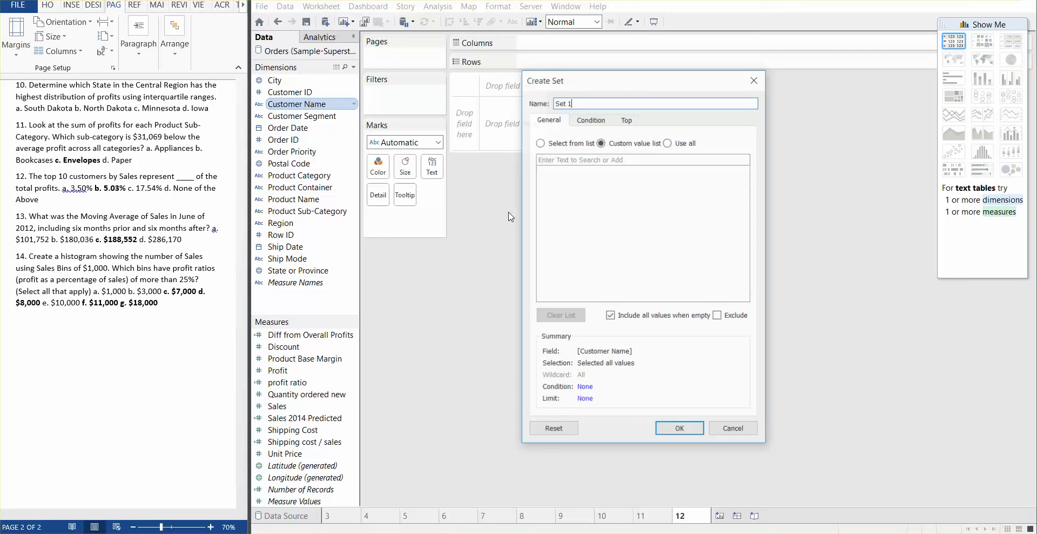
left_click(627, 119)
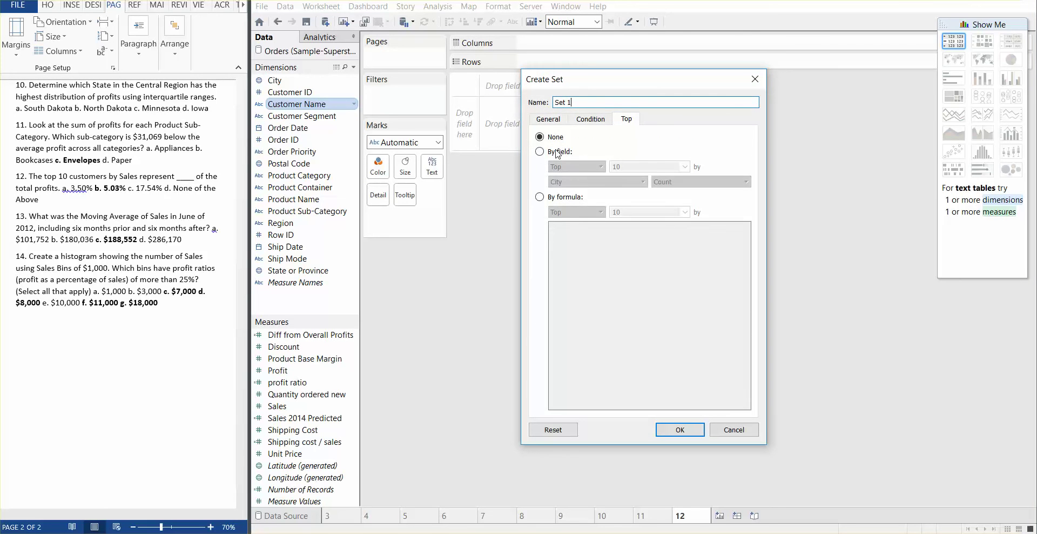
left_click(558, 153)
left_click(611, 182)
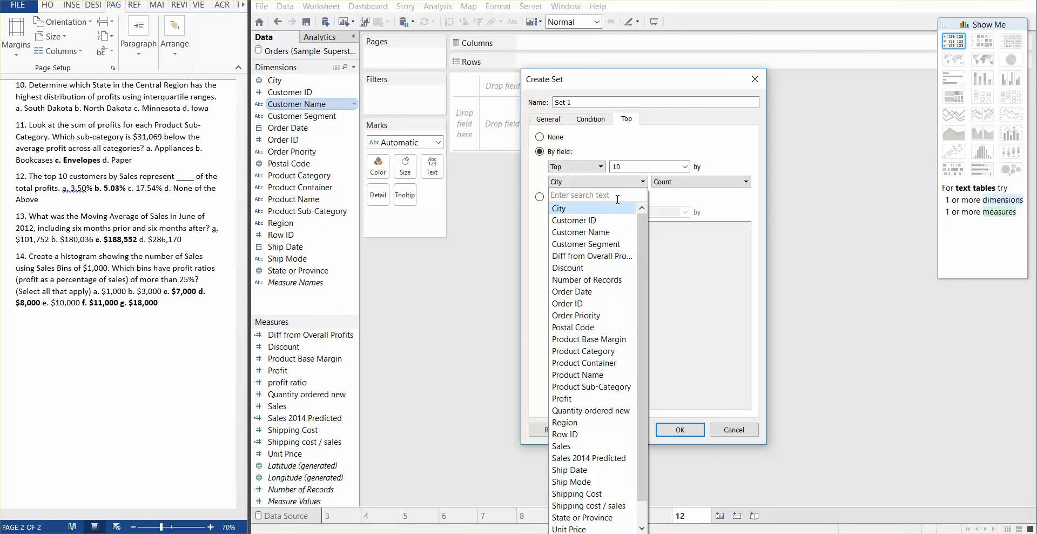
type("sal")
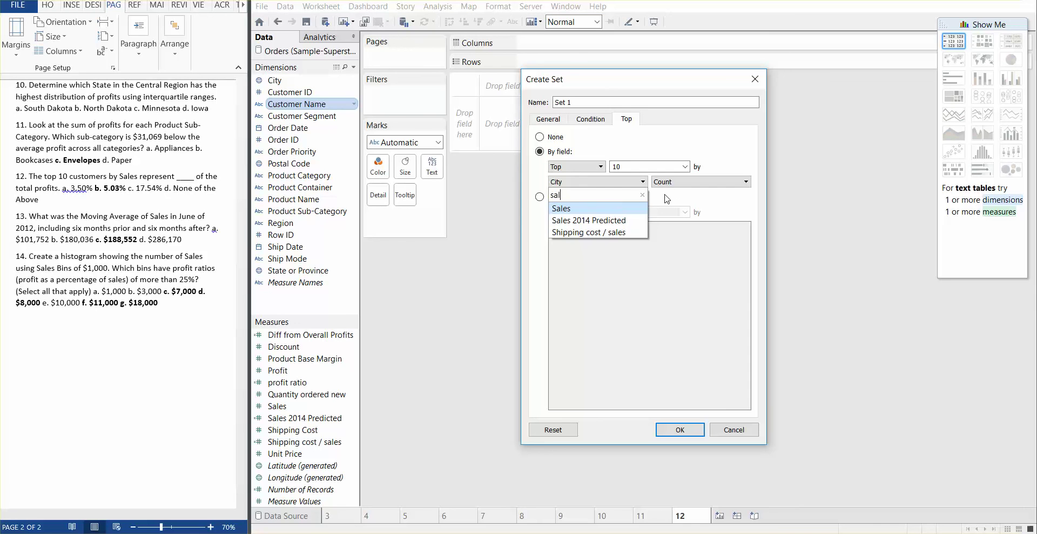
left_click(625, 209)
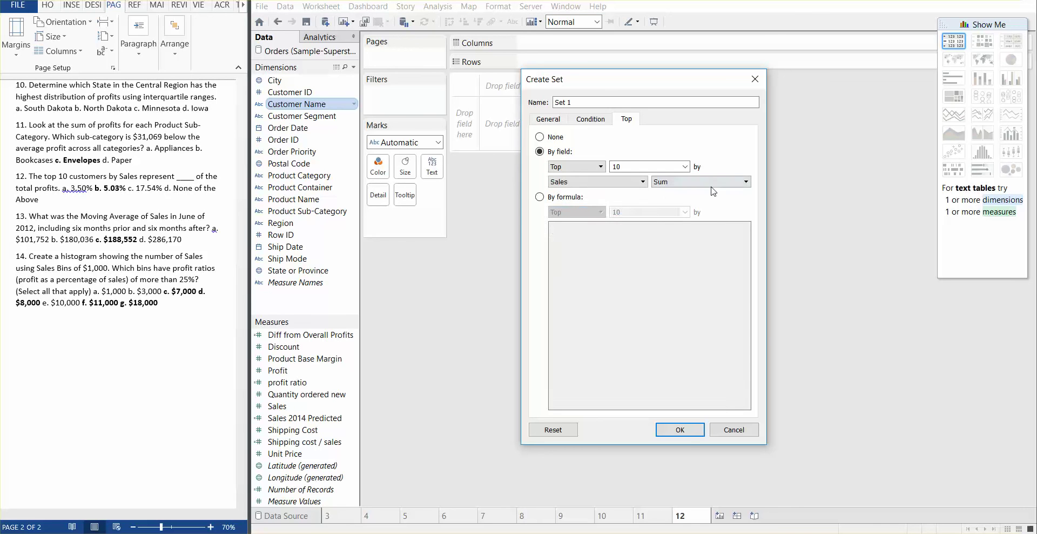
left_click(683, 432)
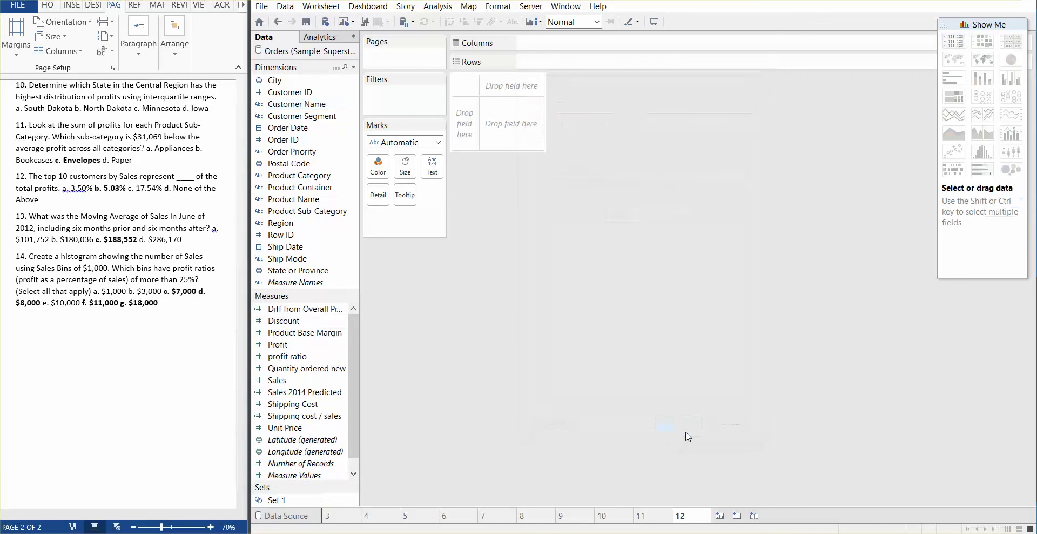
- Show SUM(Profit) by In/Out of Set 1: In 66,069, Out 1,246,373
double_click(296, 501)
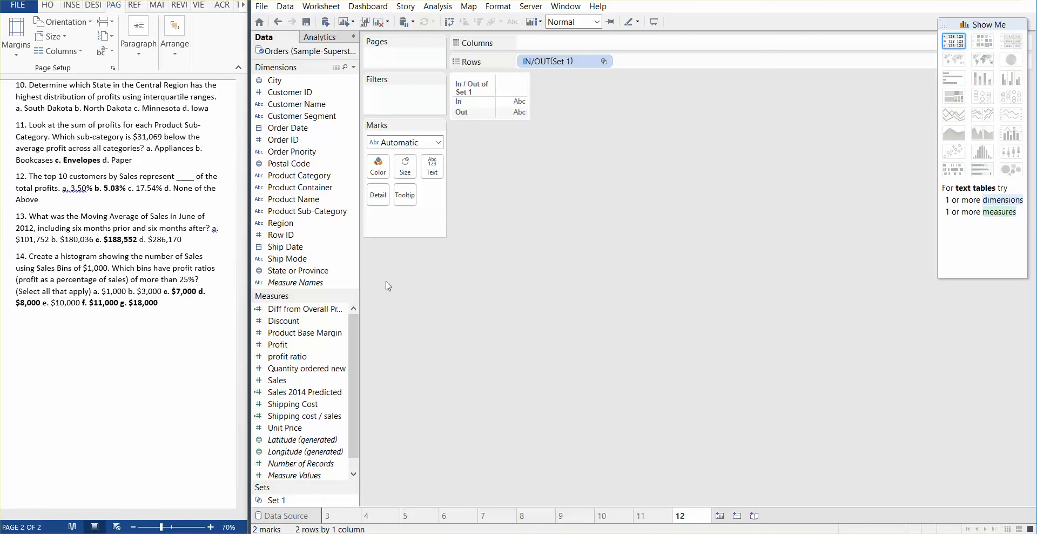
double_click(317, 346)
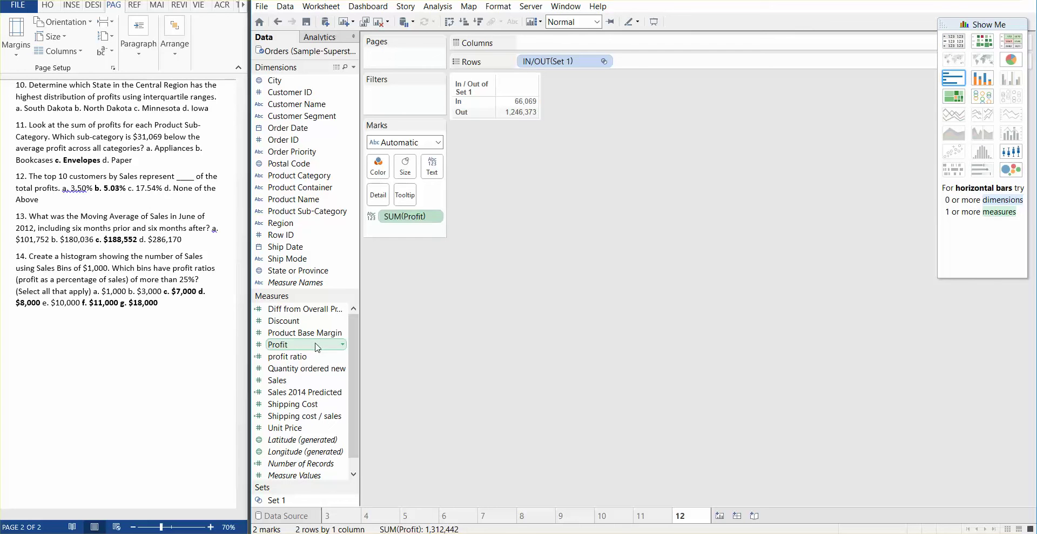
mouse_move(525, 108)
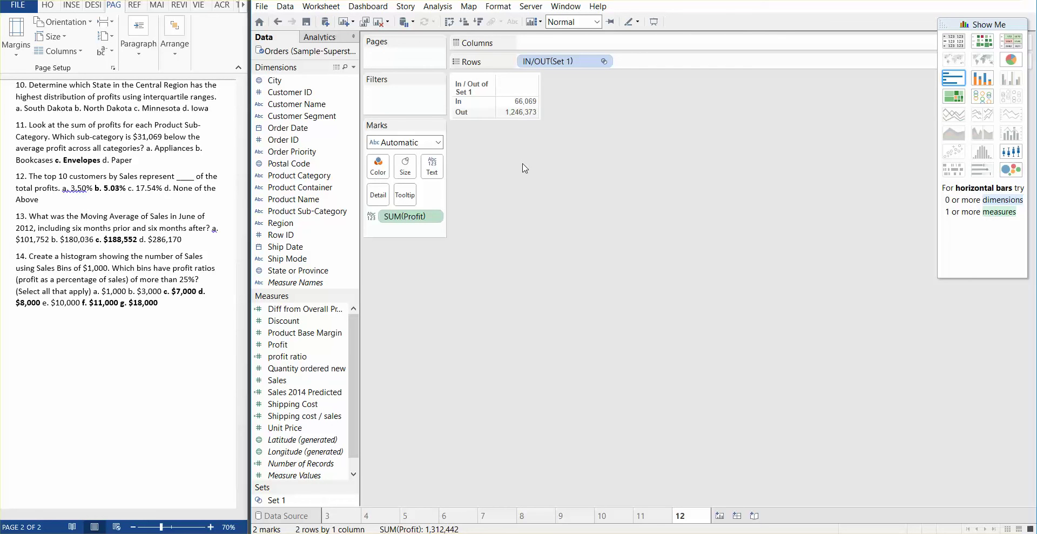
- Convert SUM(Profit) to a Percent of Total quick table calculation
left_click(436, 216)
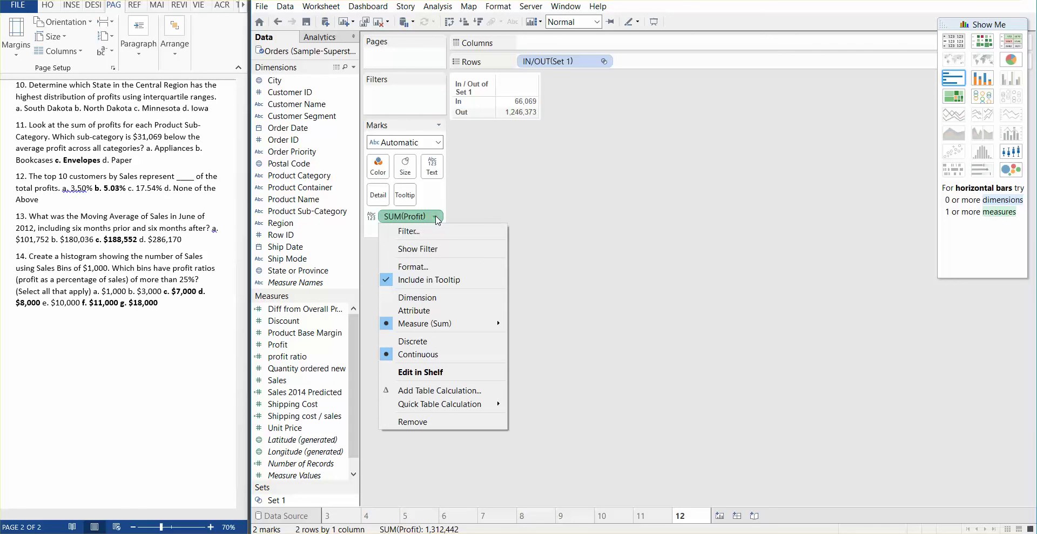
mouse_move(441, 407)
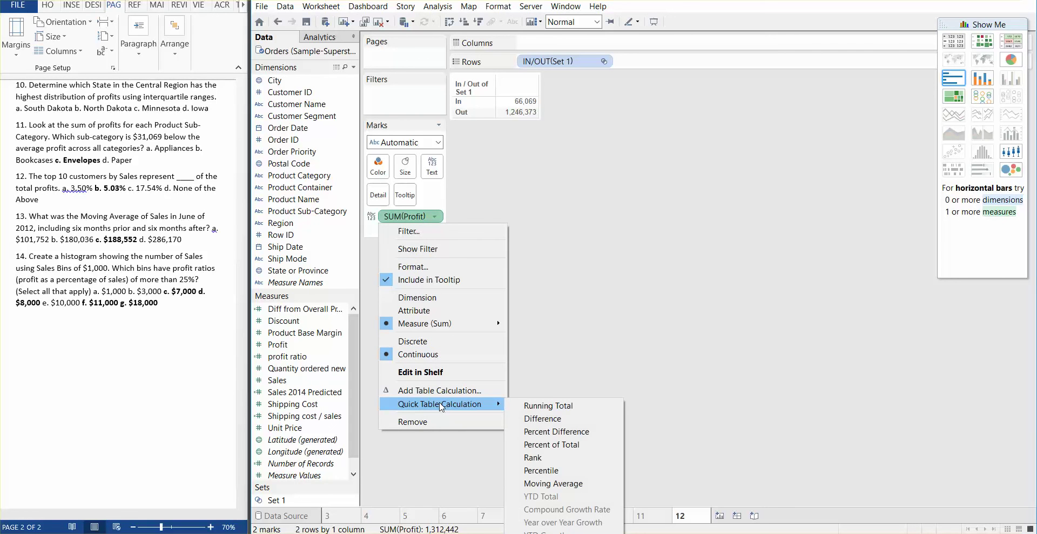
left_click(575, 445)
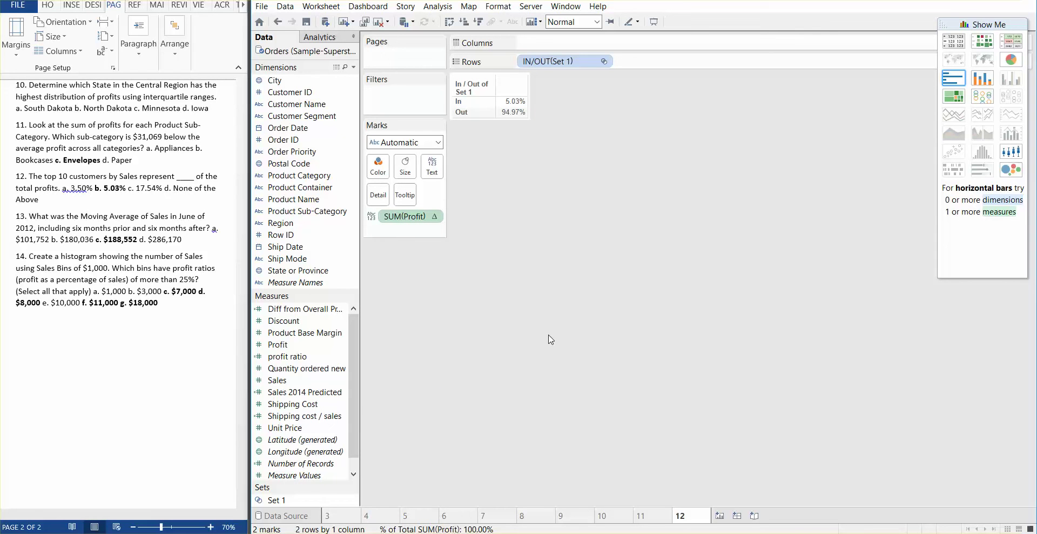
- Check the In value of 5.03% against question 12's answer choices
left_click(78, 176)
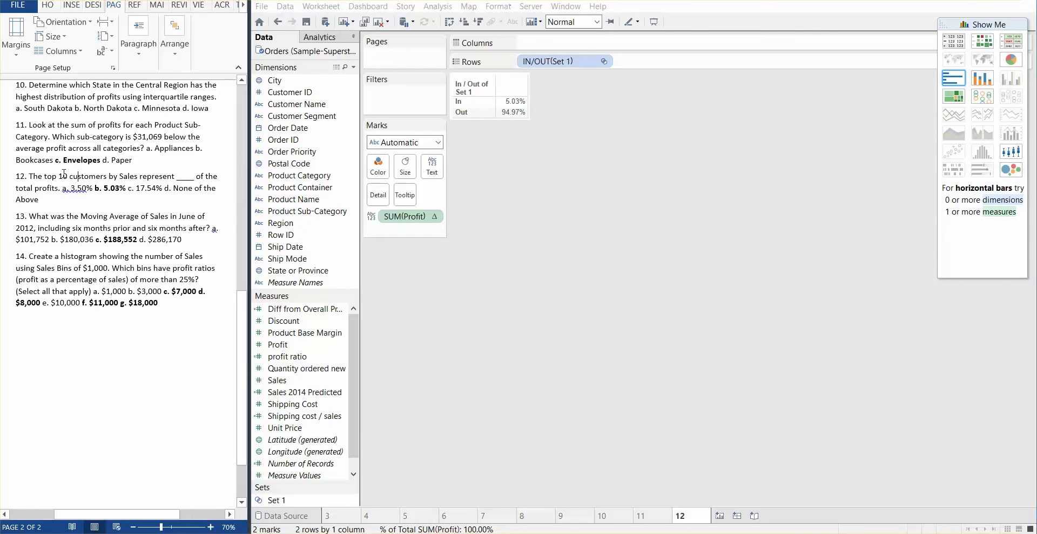
left_click(516, 102)
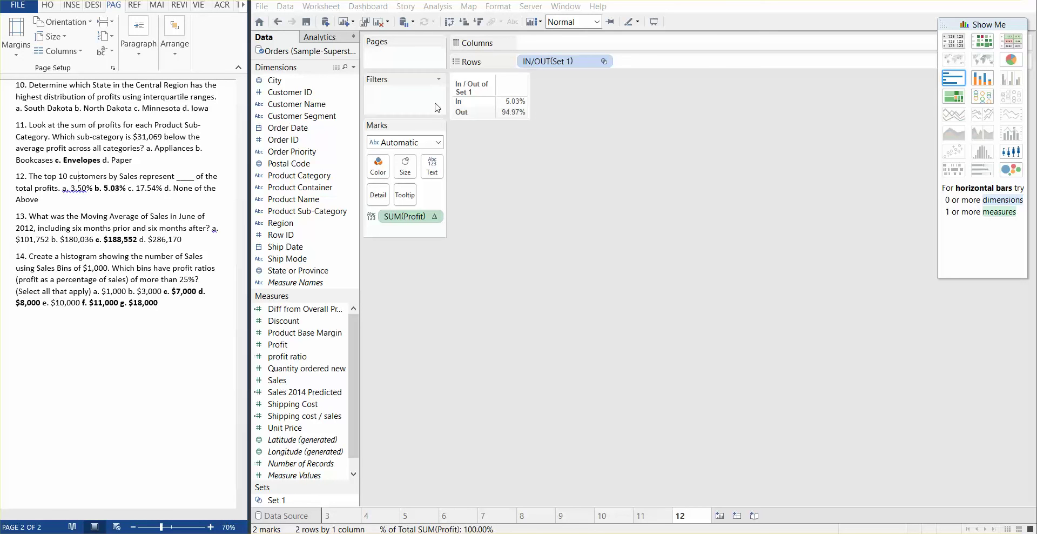
left_click(532, 106)
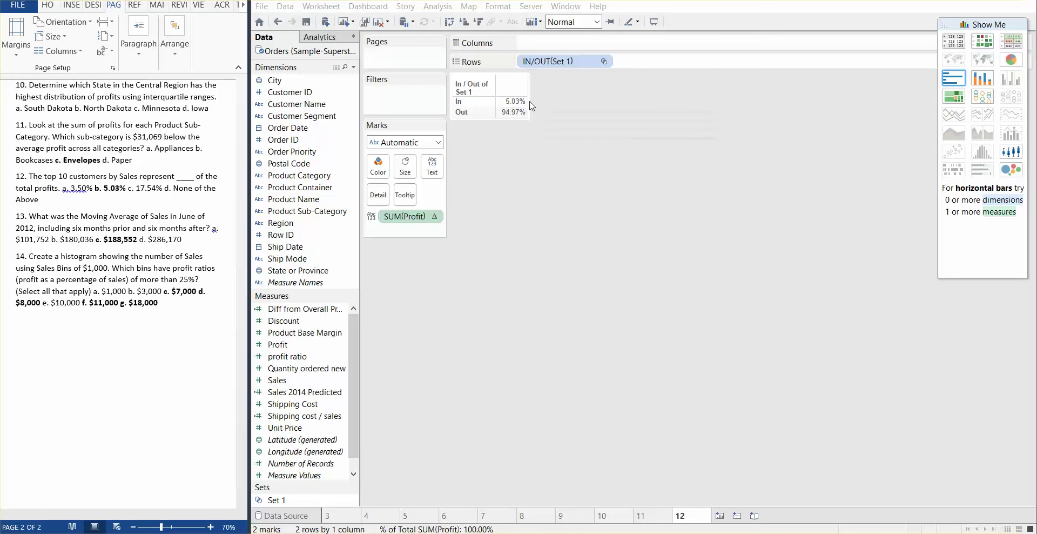
left_click(163, 198)
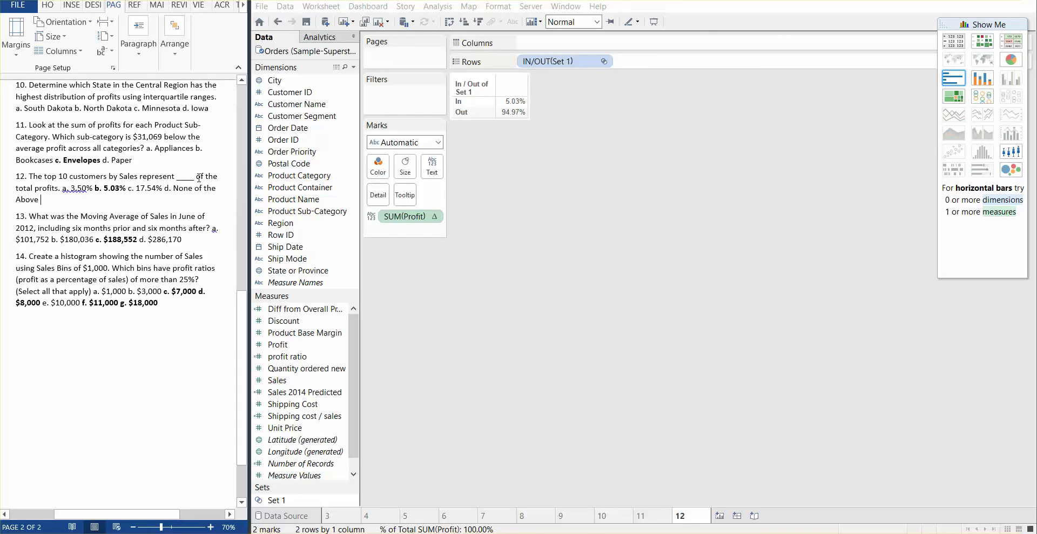